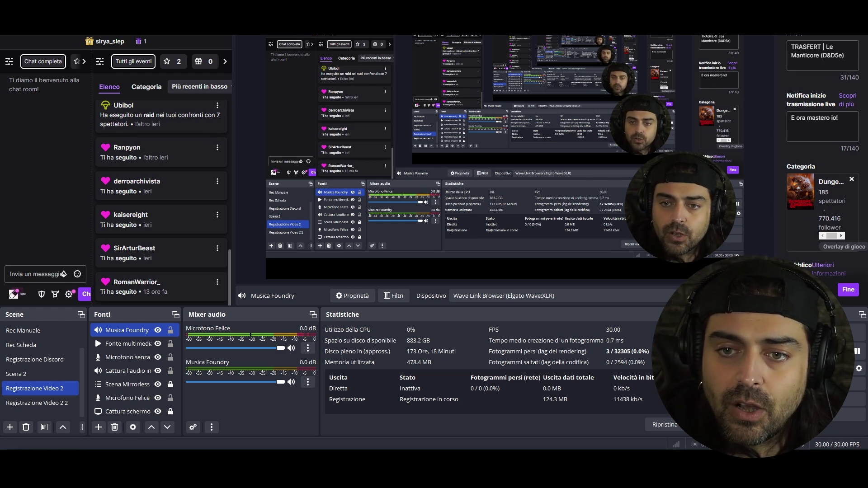
pyautogui.hotkey('alt', 'Tab')
pyautogui.moveTo(294, 37); pyautogui.dragTo(331, 41)
pyautogui.hotkey('alt', 'Tab')
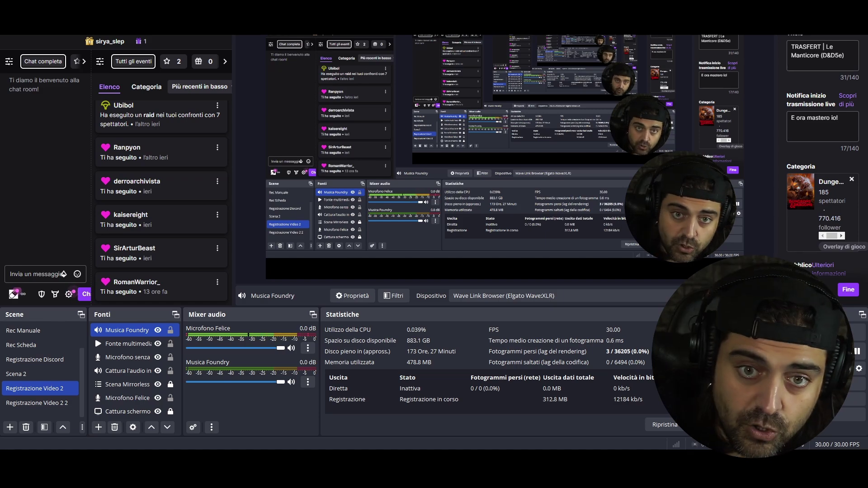
pyautogui.hotkey('alt', 'Tab')
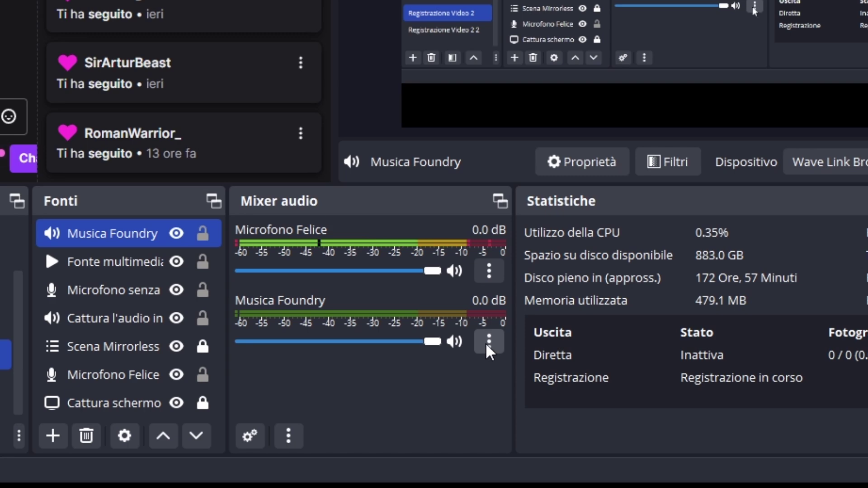
# Open the audio filters of the Musica Foundry source and remove its existing Limitatore filter.
pyautogui.click(488, 343)
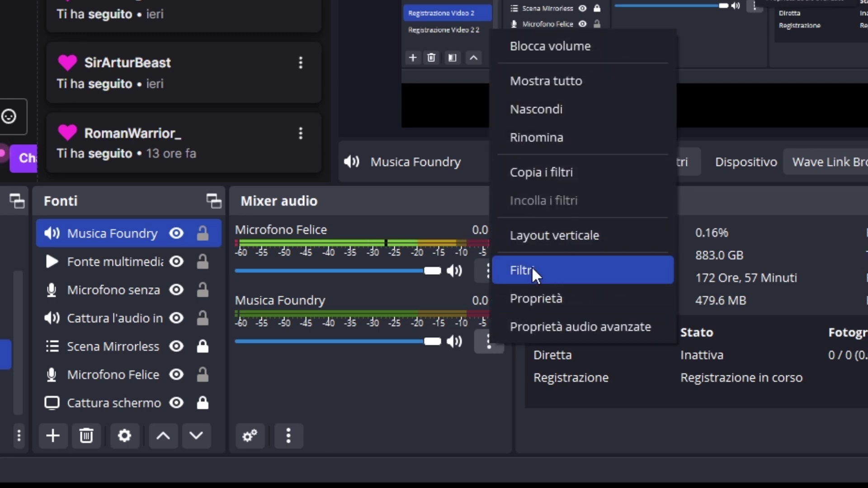
pyautogui.click(366, 382)
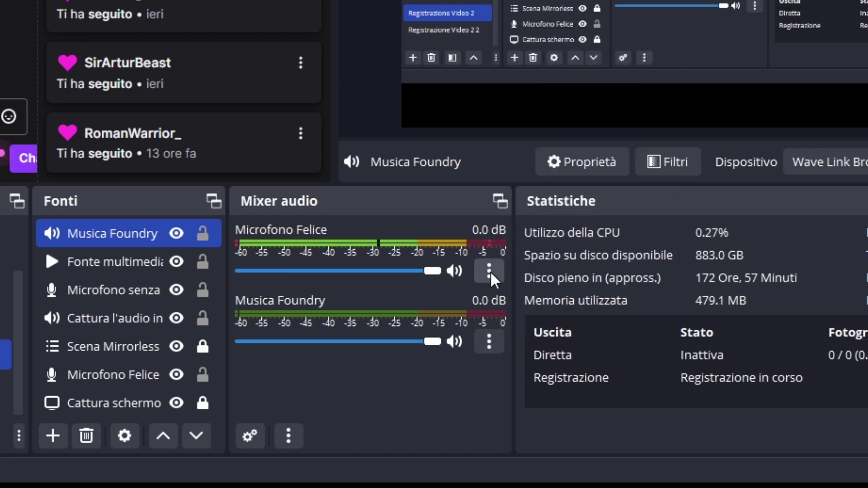
pyautogui.click(489, 342)
pyautogui.click(470, 264)
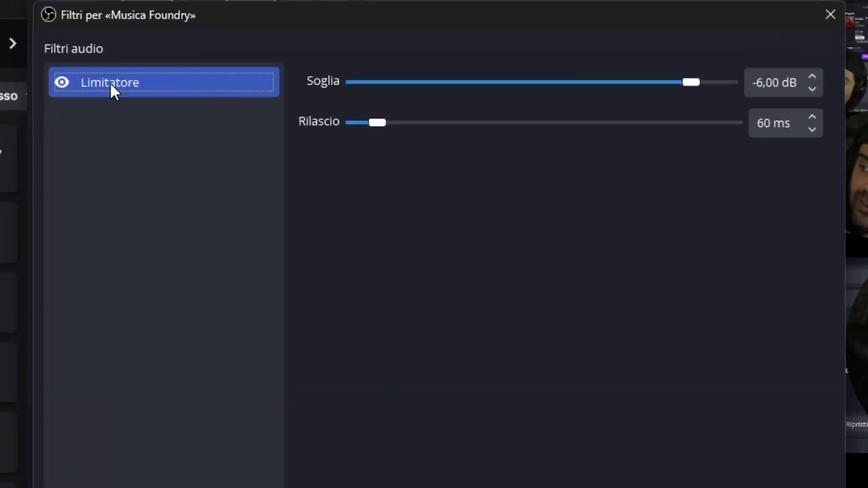
pyautogui.rightClick(143, 84)
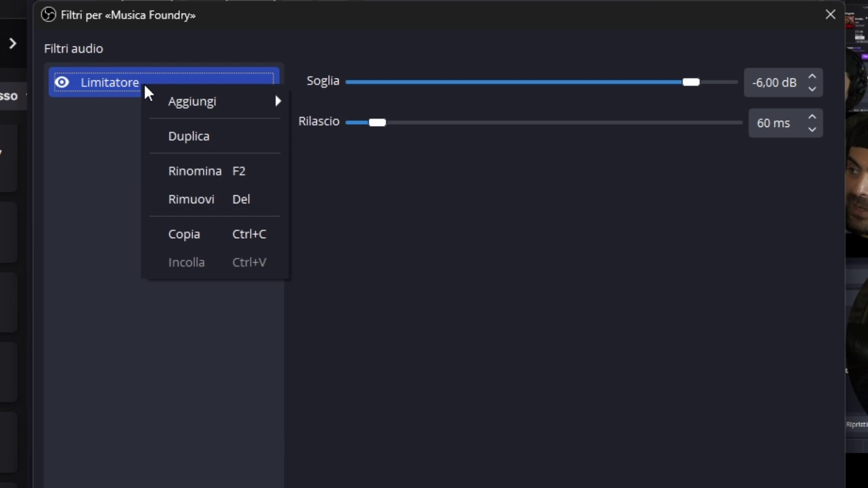
pyautogui.click(172, 200)
pyautogui.click(497, 381)
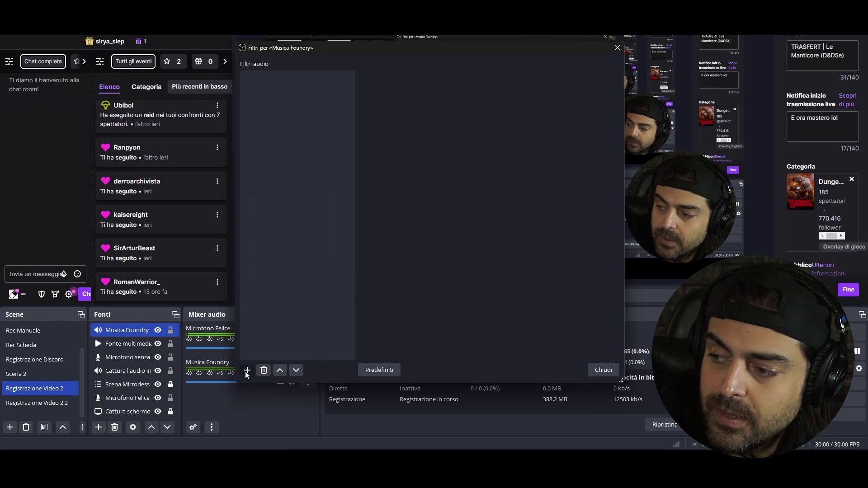
# Add a Limitatore filter to Musica Foundry, keeping the default name.
pyautogui.click(246, 371)
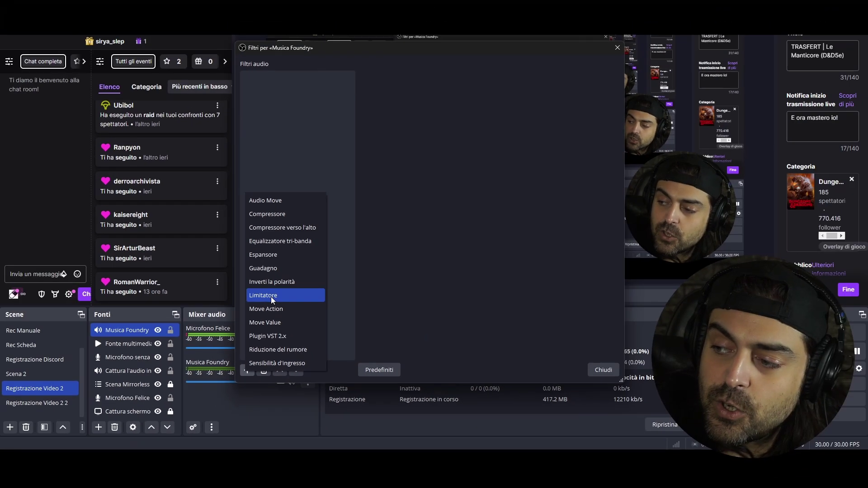
pyautogui.click(270, 297)
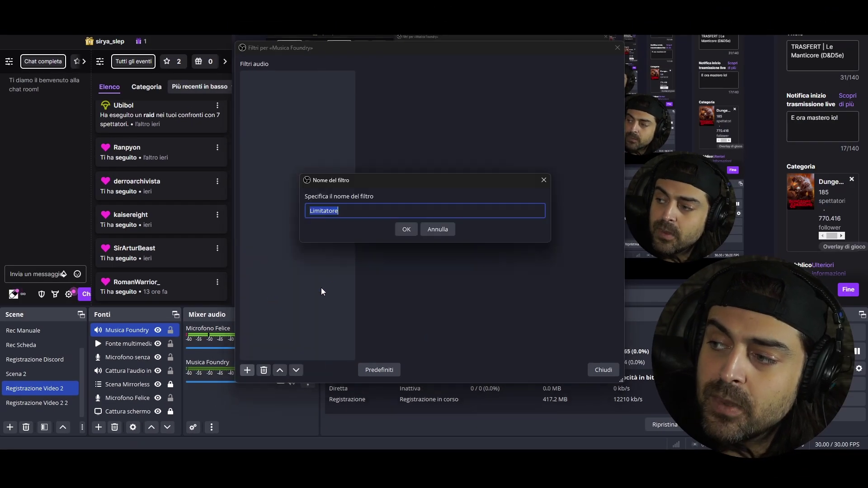
pyautogui.click(406, 229)
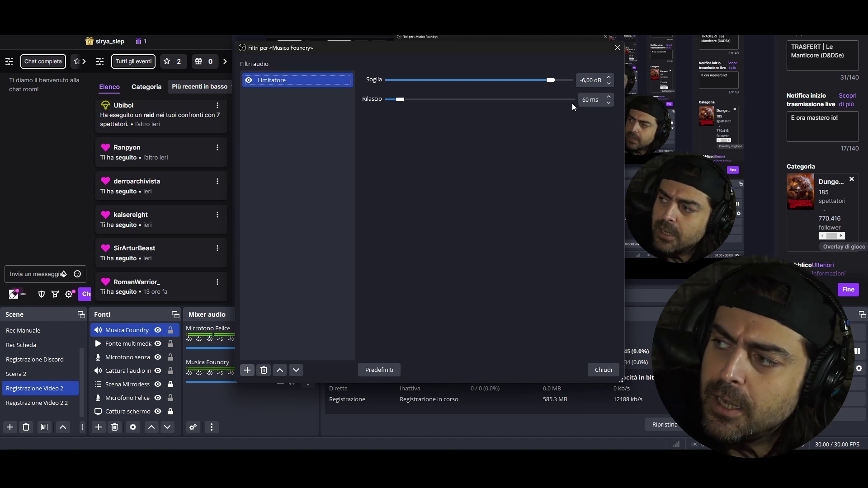
# Shrink and move the filter window clear of the audio mixer, and raise the limiter's Soglia to 0,00 dB.
pyautogui.moveTo(430, 382); pyautogui.dragTo(425, 301)
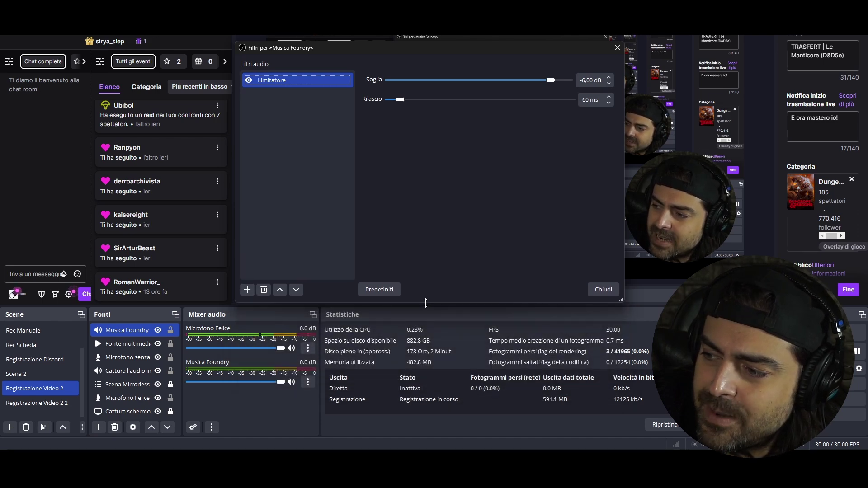
pyautogui.moveTo(425, 48); pyautogui.dragTo(409, 46)
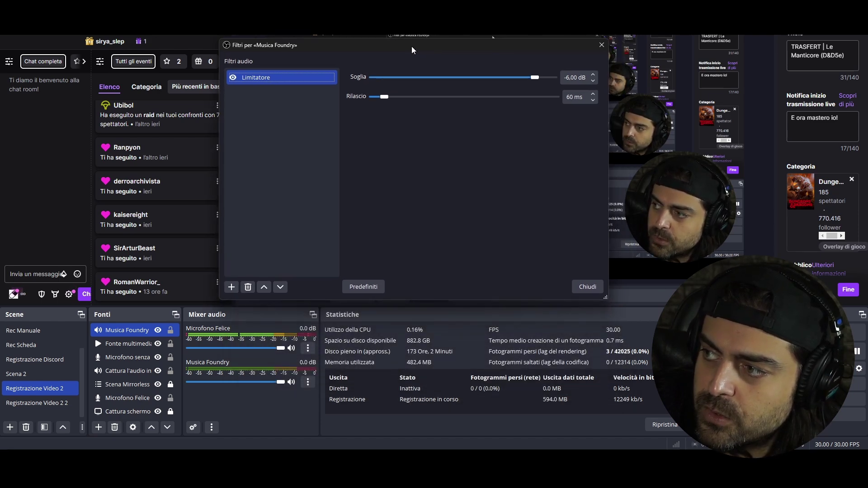
pyautogui.moveTo(537, 76); pyautogui.dragTo(555, 78)
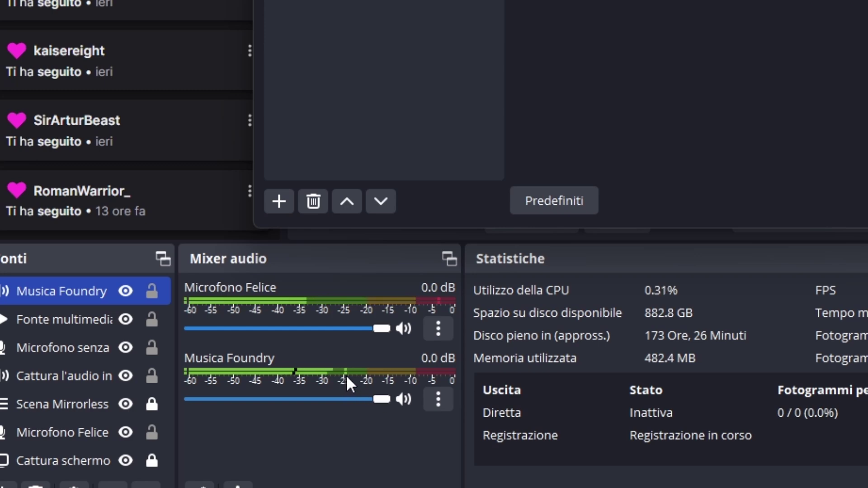
# Lower the Musica Foundry mixer volume to -4.7 dB and return it to 0.0 dB.
pyautogui.moveTo(381, 398); pyautogui.dragTo(343, 399)
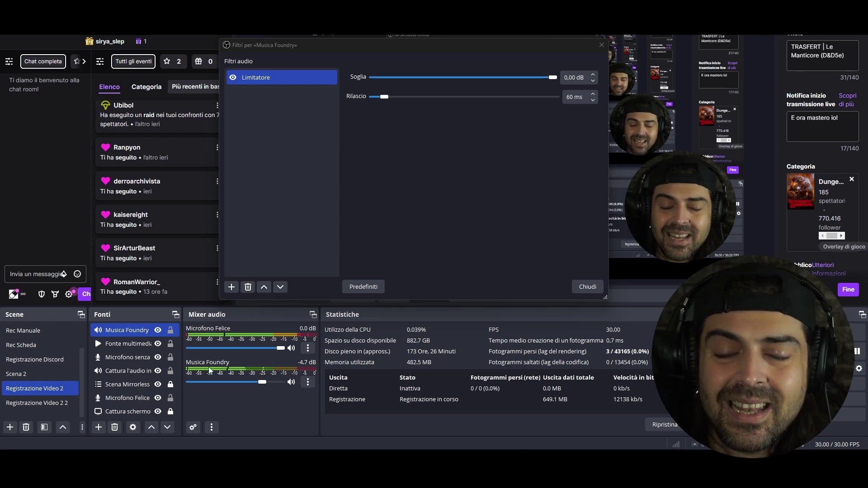
pyautogui.moveTo(263, 382); pyautogui.dragTo(290, 385)
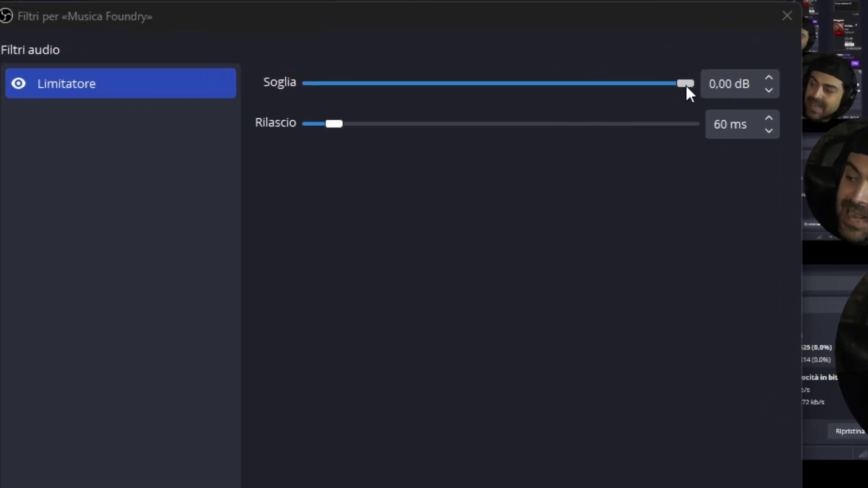
# Lower the Musica Foundry limiter's Soglia to -30,40 dB and close its filter window.
pyautogui.moveTo(684, 83); pyautogui.dragTo(535, 98)
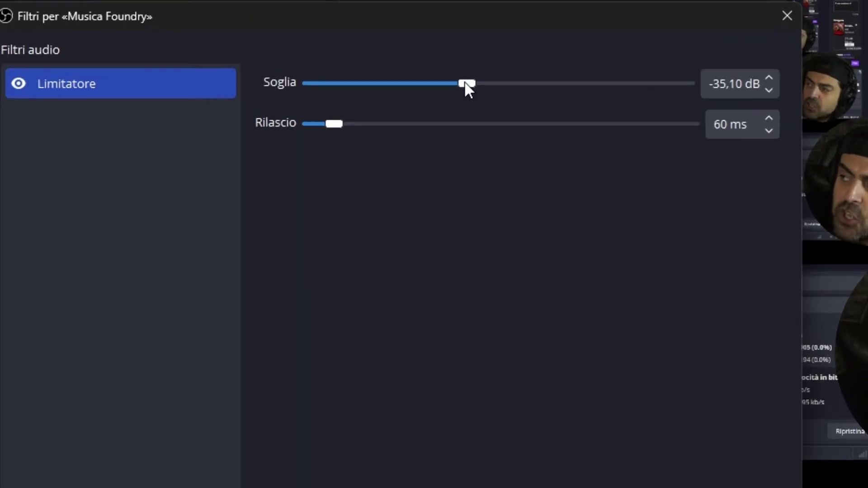
pyautogui.moveTo(449, 77); pyautogui.dragTo(492, 82)
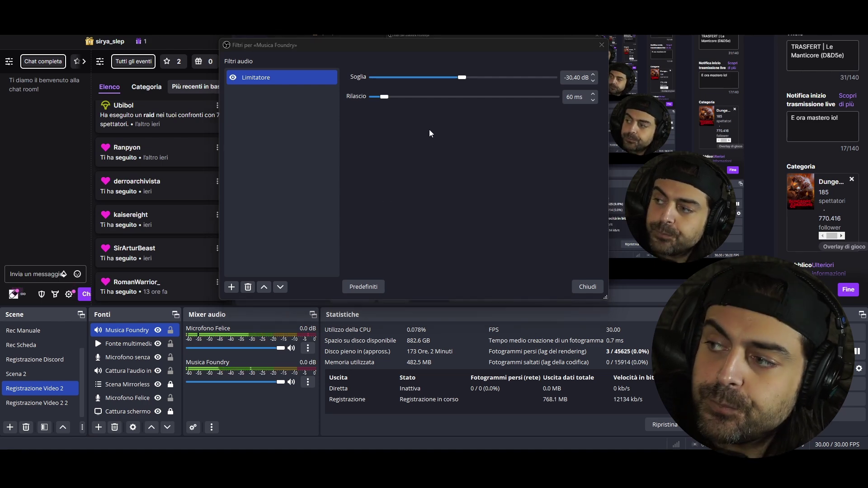
pyautogui.click(601, 45)
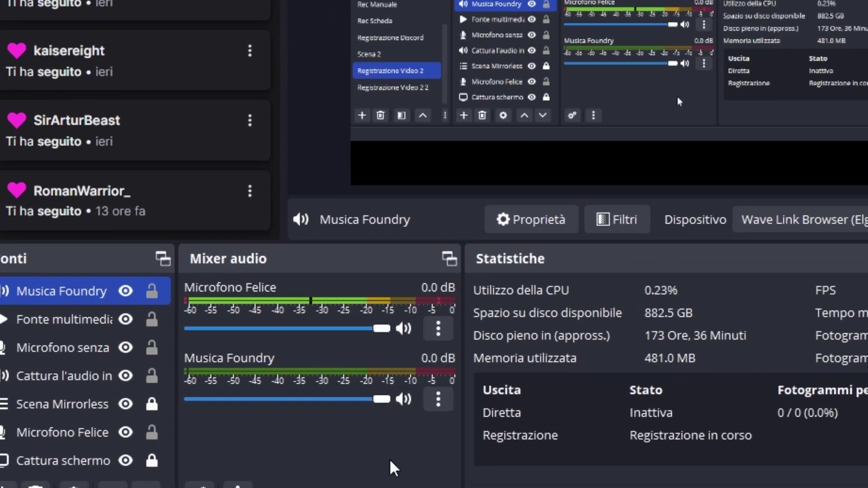
# Open the microphone source's audio filters with the mixer kept uncovered, and raise the Guadagno filter to 16,90 dB.
pyautogui.click(436, 329)
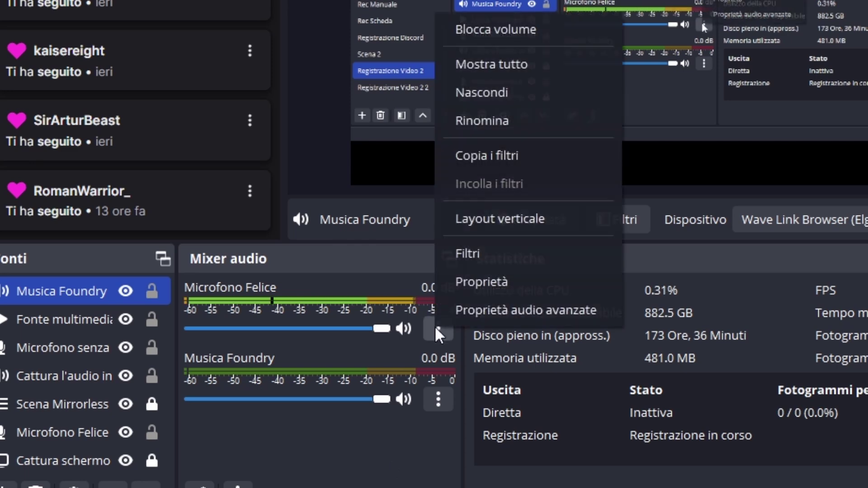
pyautogui.click(469, 255)
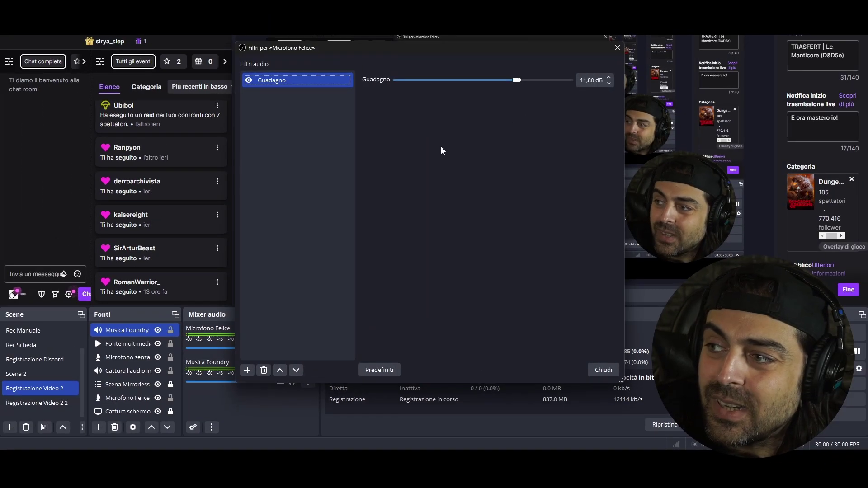
pyautogui.moveTo(419, 48); pyautogui.dragTo(394, 48)
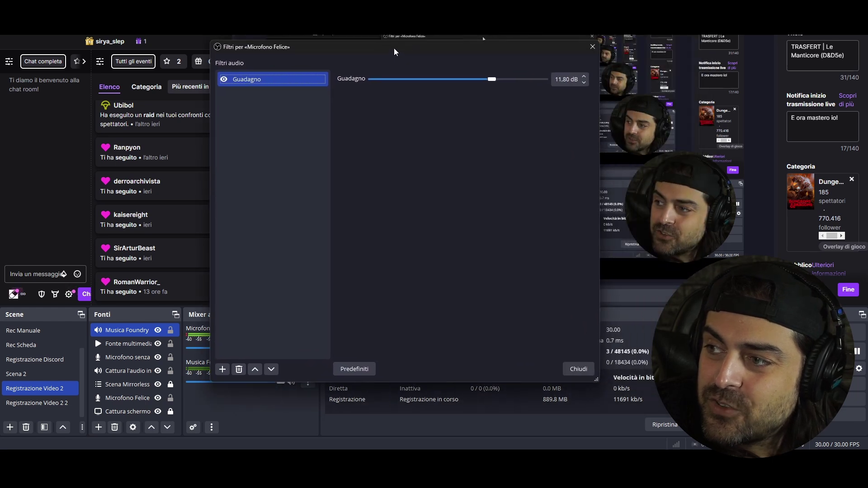
pyautogui.moveTo(413, 382); pyautogui.dragTo(419, 314)
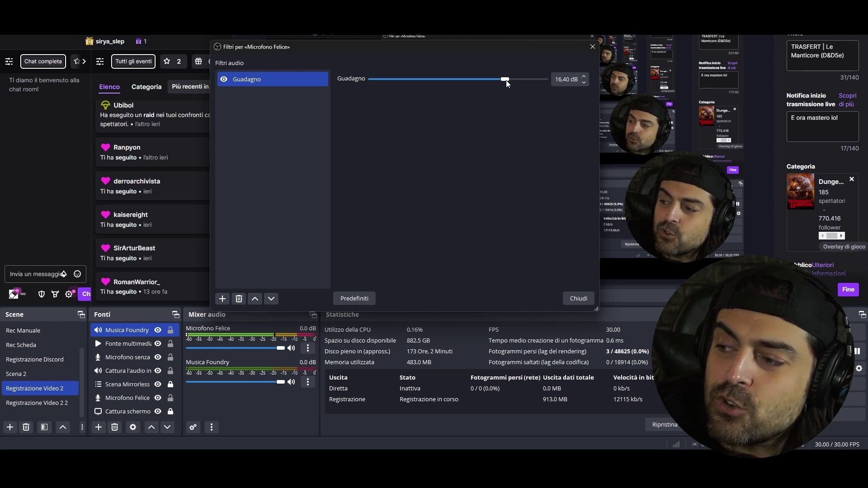
pyautogui.moveTo(508, 80); pyautogui.dragTo(502, 81)
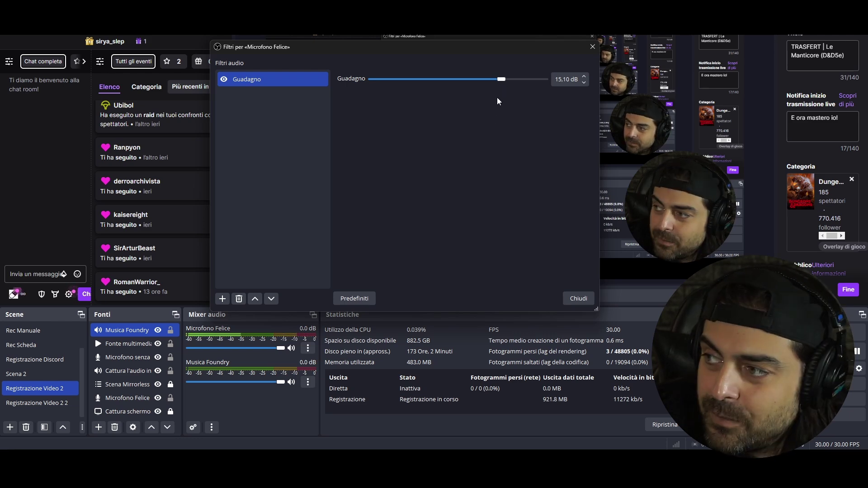
pyautogui.moveTo(502, 80); pyautogui.dragTo(508, 81)
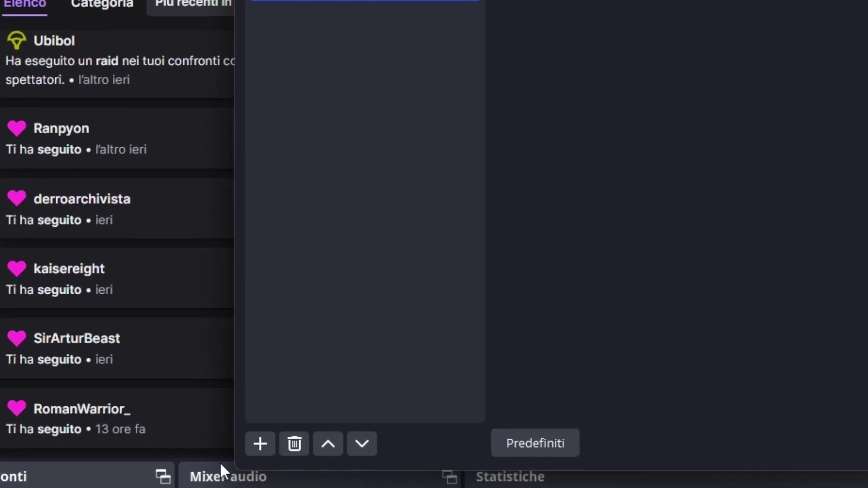
# Add a Limitatore filter to the microphone source under its default name.
pyautogui.click(256, 444)
pyautogui.click(305, 294)
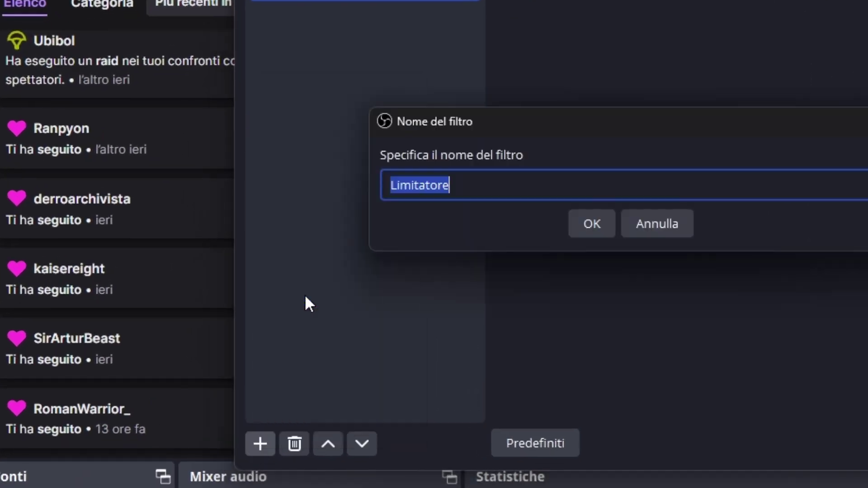
pyautogui.click(586, 222)
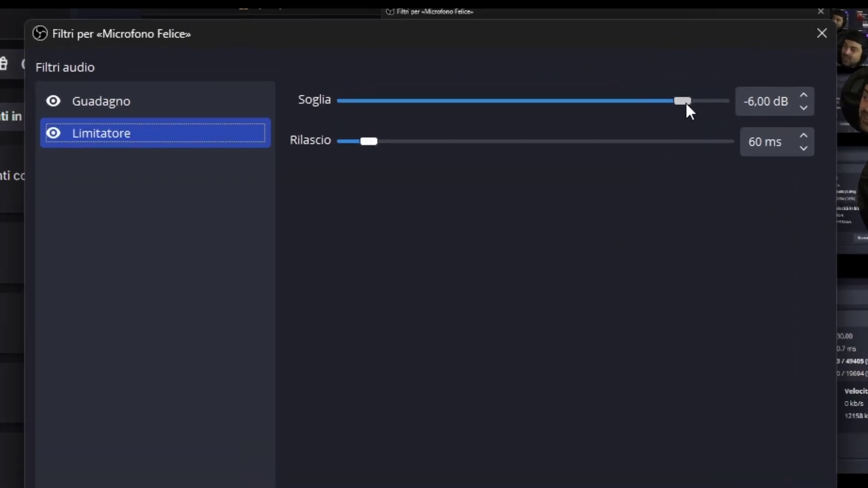
# Set the microphone limiter's Soglia to -0,60 dB, leaving Rilascio at 60 ms.
pyautogui.moveTo(527, 81); pyautogui.dragTo(528, 81)
pyautogui.moveTo(689, 104); pyautogui.dragTo(723, 101)
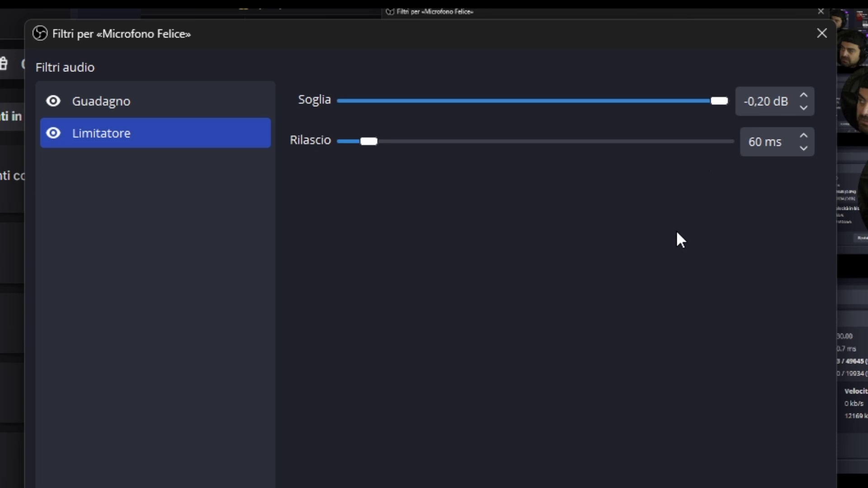
pyautogui.click(804, 108)
pyautogui.click(803, 95)
pyautogui.click(803, 95)
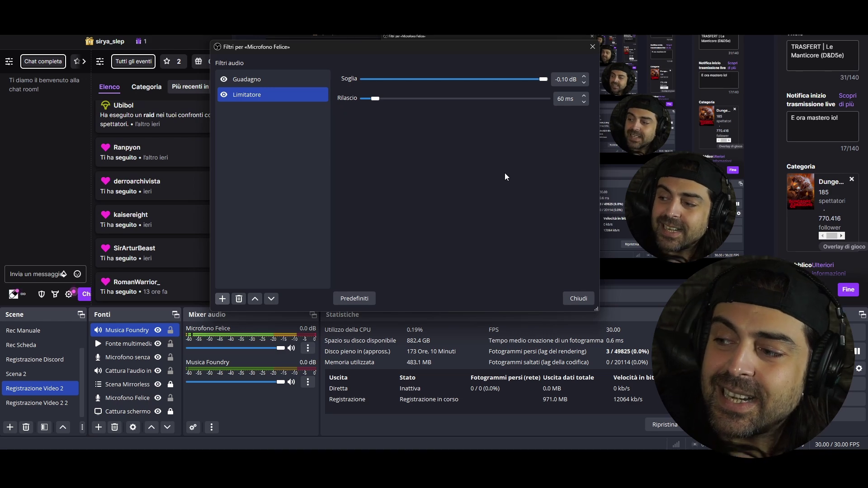
pyautogui.click(584, 83)
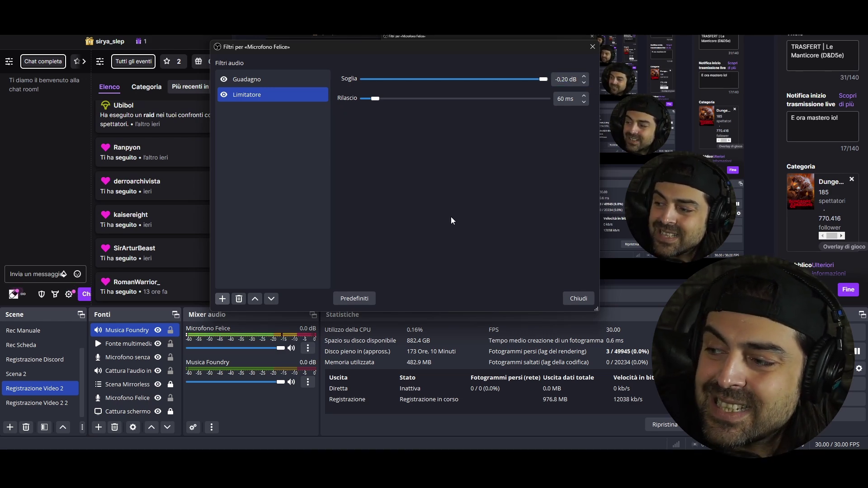
pyautogui.click(583, 82)
pyautogui.click(583, 82)
pyautogui.click(584, 82)
pyautogui.click(583, 82)
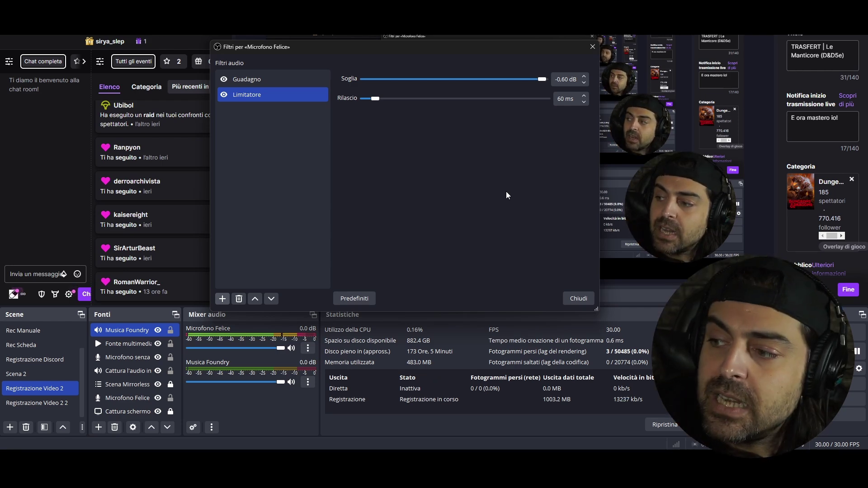
# Review the microphone's Guadagno and Limitatore filter settings and disable the Limitatore filter.
pyautogui.click(246, 79)
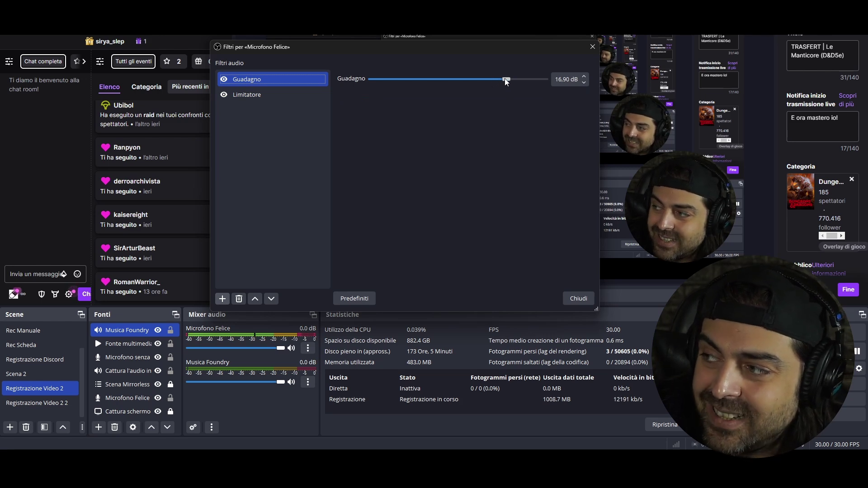
pyautogui.click(305, 96)
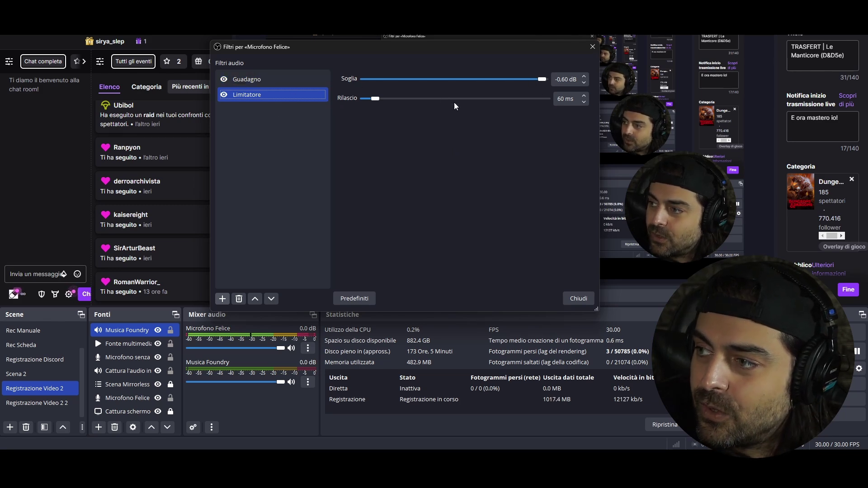
pyautogui.click(226, 96)
# Reduce the microphone's Guadagno filter to 12,60 dB and close the filter window.
pyautogui.click(290, 79)
pyautogui.moveTo(505, 77); pyautogui.dragTo(492, 81)
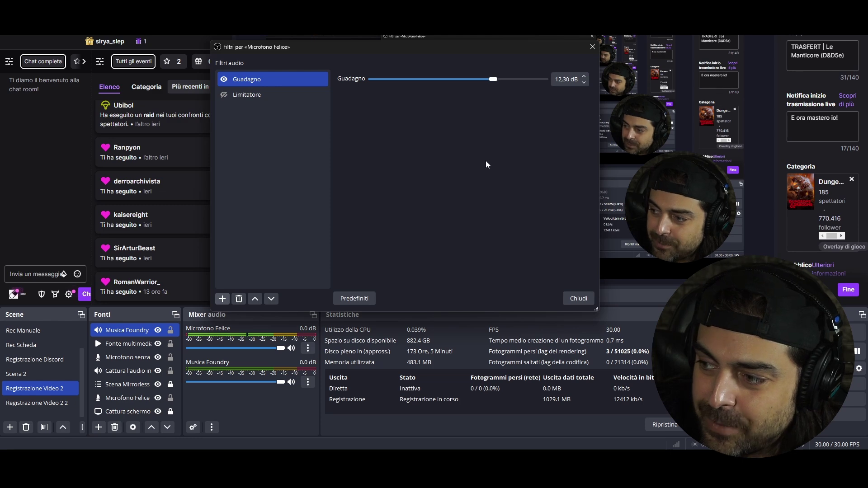
pyautogui.moveTo(494, 81); pyautogui.dragTo(495, 81)
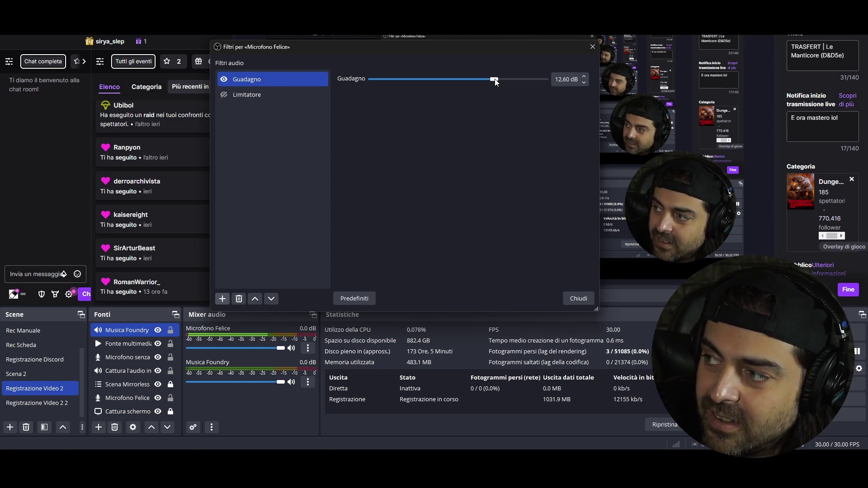
pyautogui.click(592, 47)
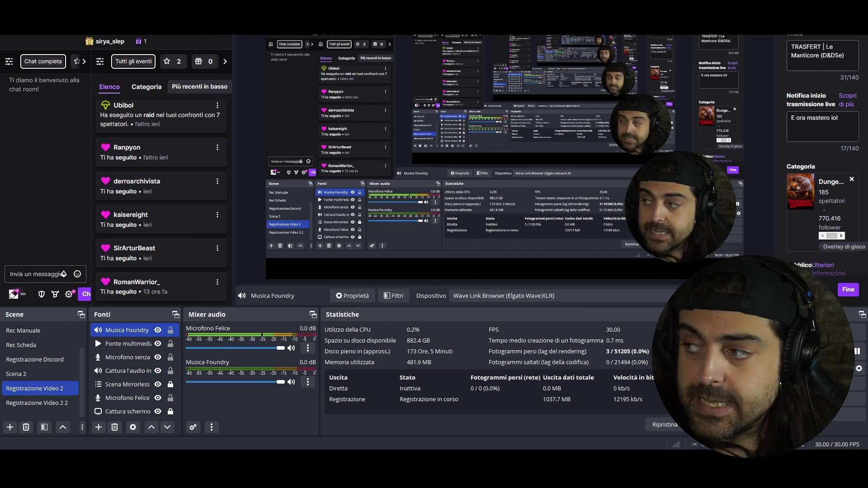